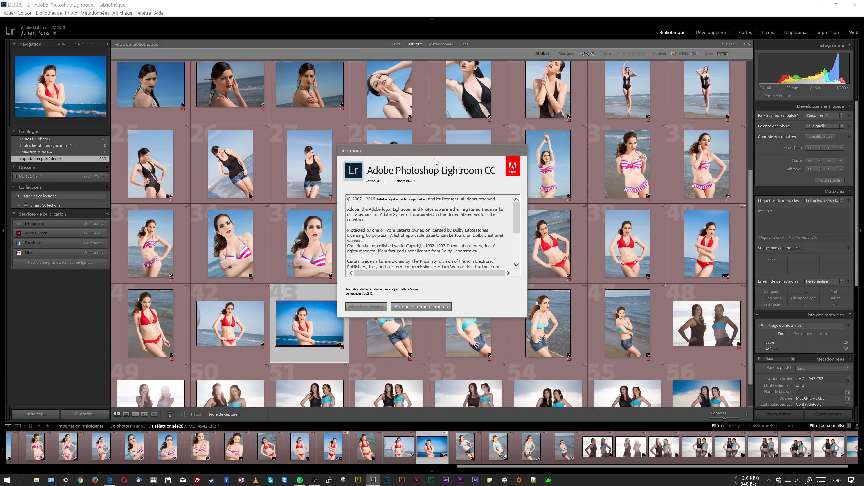
# Step: Close the version dialog and compare photo _MG_4942.CR2 with photo 40 side by side
pyautogui.click(521, 151)
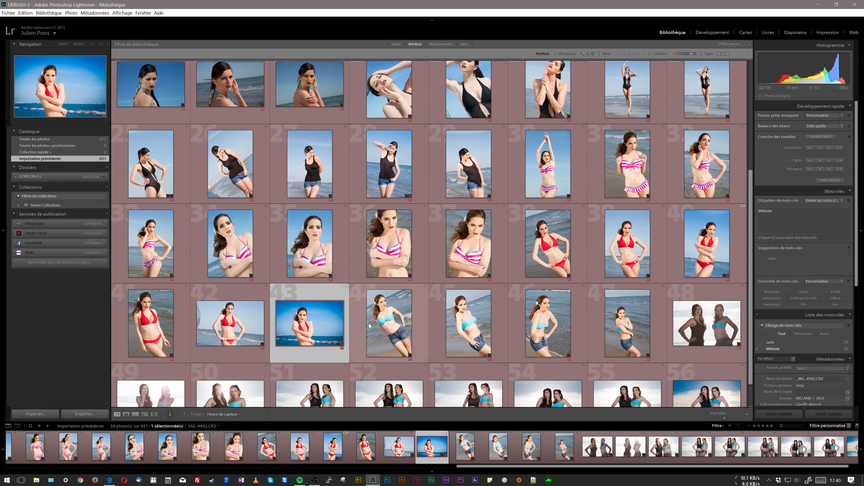
pyautogui.keyDown('ctrl'); pyautogui.click(707, 244); pyautogui.keyUp('ctrl')
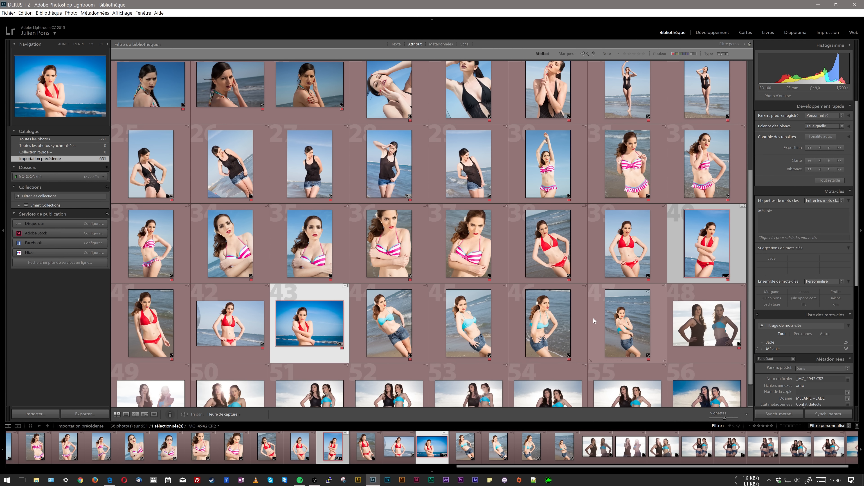
pyautogui.click(135, 415)
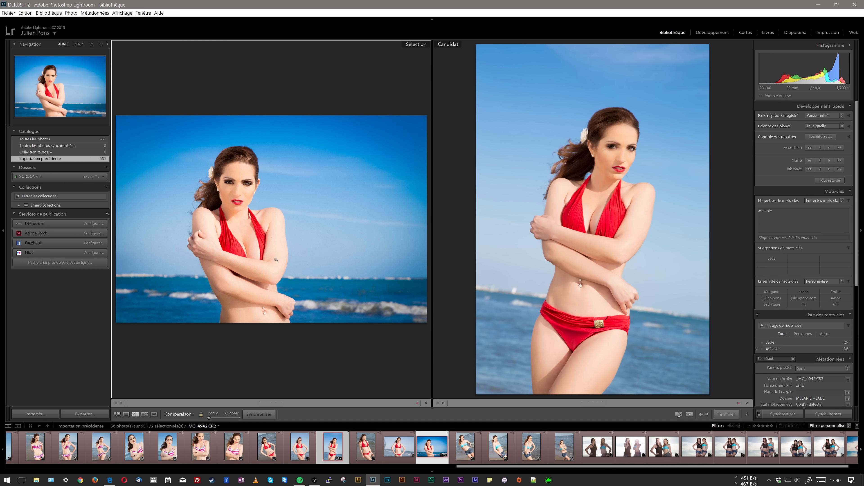
# Step: Show the selected photos in survey view and add neighbouring red-bikini shots until five are selected
pyautogui.click(145, 414)
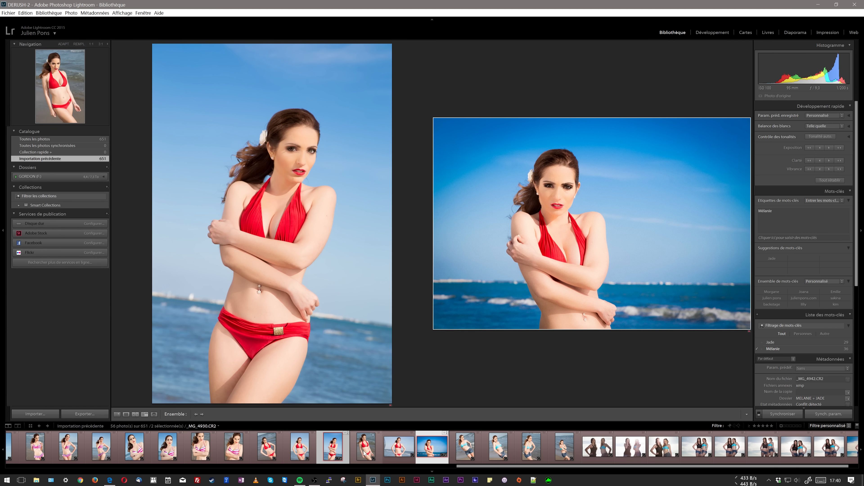
pyautogui.keyDown('ctrl'); pyautogui.click(295, 450); pyautogui.keyUp('ctrl')
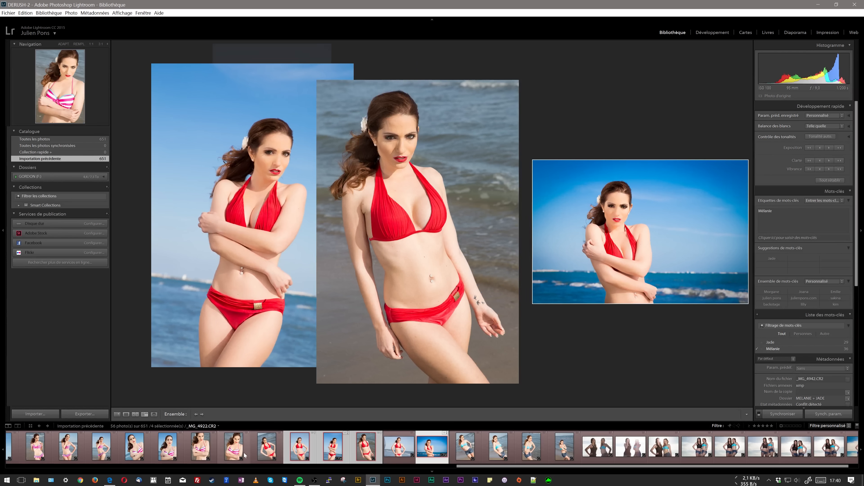
pyautogui.keyDown('ctrl'); pyautogui.click(267, 448); pyautogui.keyUp('ctrl')
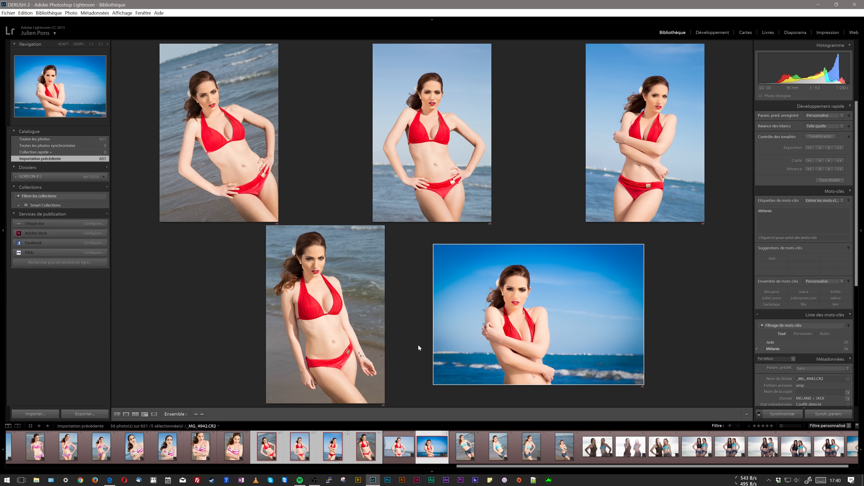
# Step: Open _MG_4942.CR2 in the Develop module and display its before and after versions side by side
pyautogui.click(712, 32)
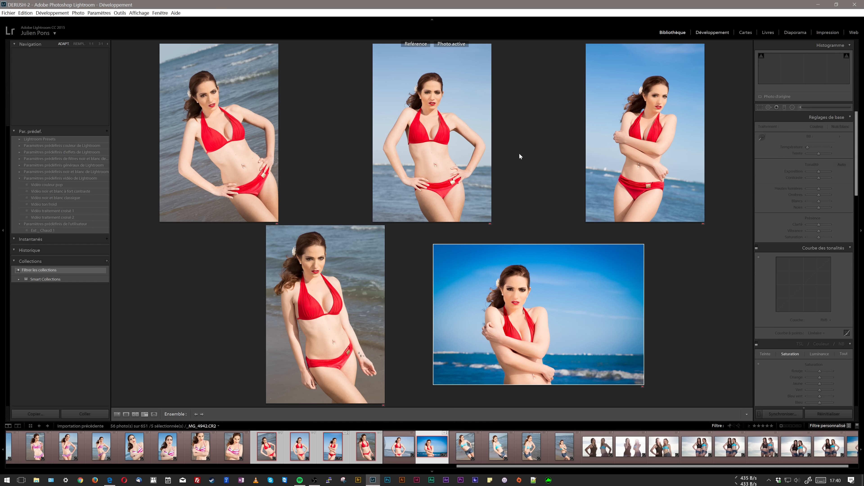
pyautogui.click(118, 414)
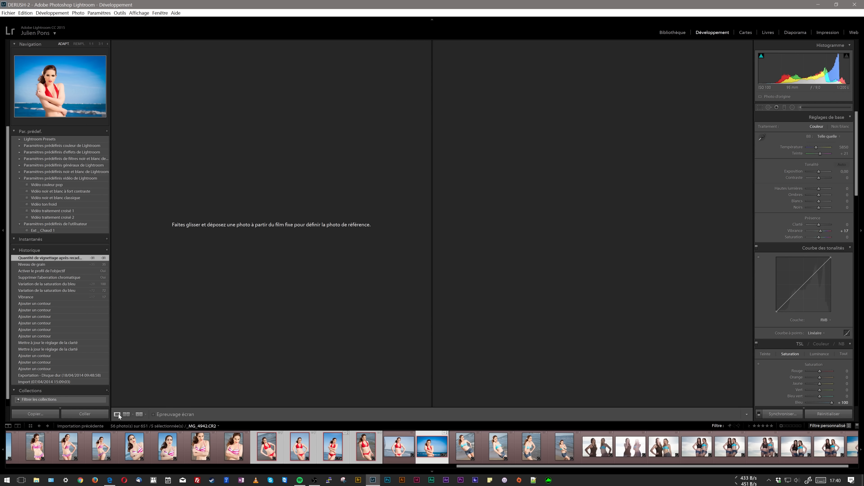
pyautogui.click(141, 413)
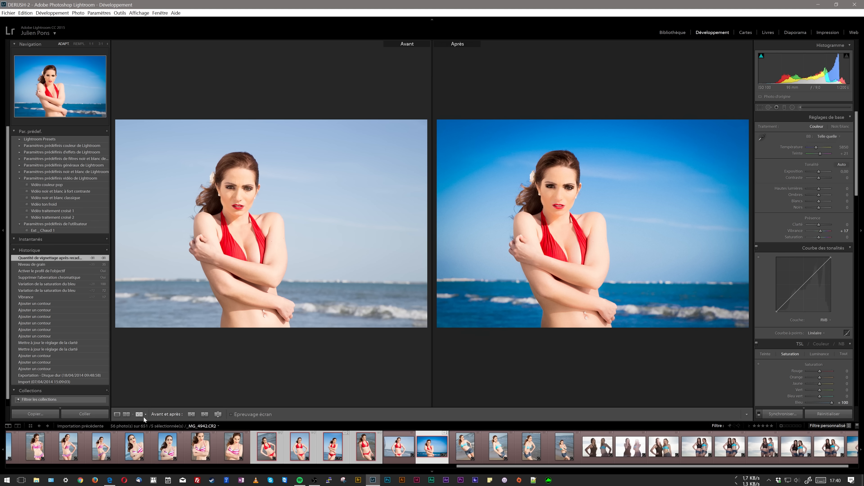
# Step: Switch to reference view and assign _MG_4942.CR2 as the reference photo
pyautogui.click(128, 417)
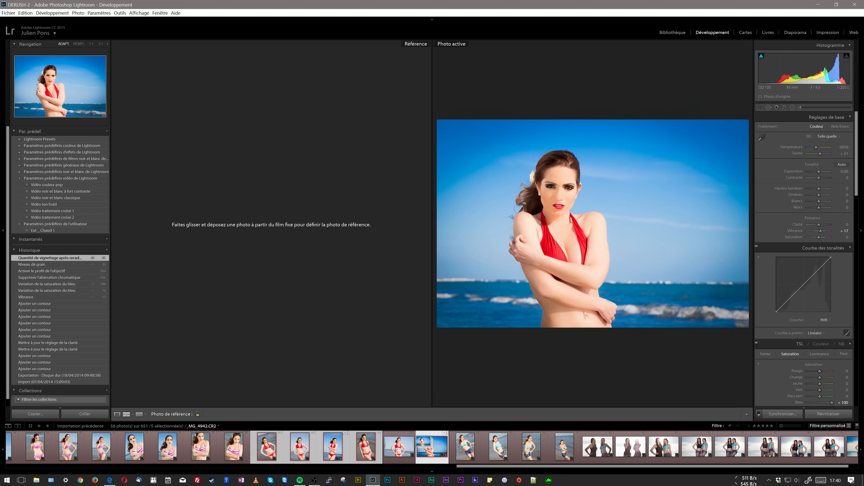
pyautogui.press('Left')
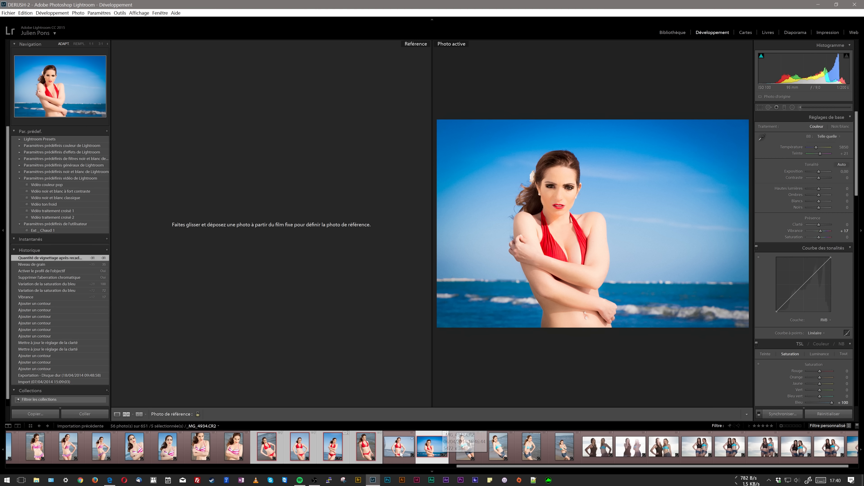
pyautogui.click(424, 443)
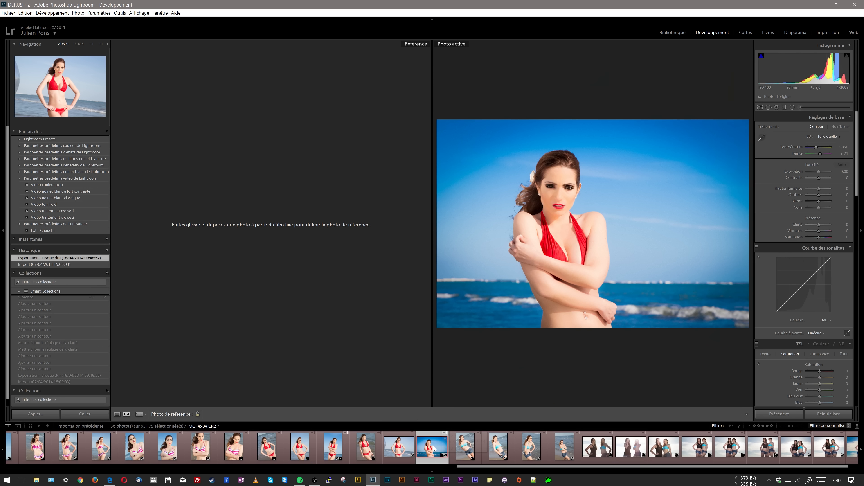
pyautogui.moveTo(425, 443); pyautogui.dragTo(332, 238)
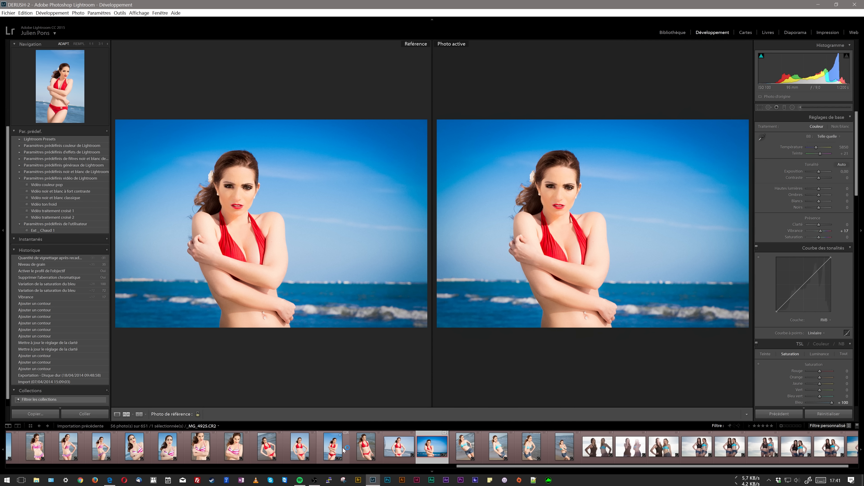
# Step: Make _MG_4925.CR2 the active photo and raise its blue saturation to +87
pyautogui.click(335, 448)
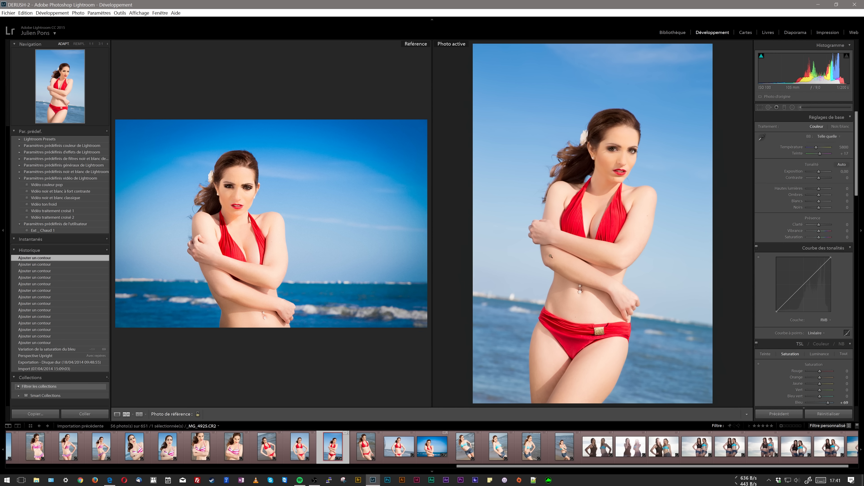
pyautogui.moveTo(857, 148); pyautogui.dragTo(831, 202)
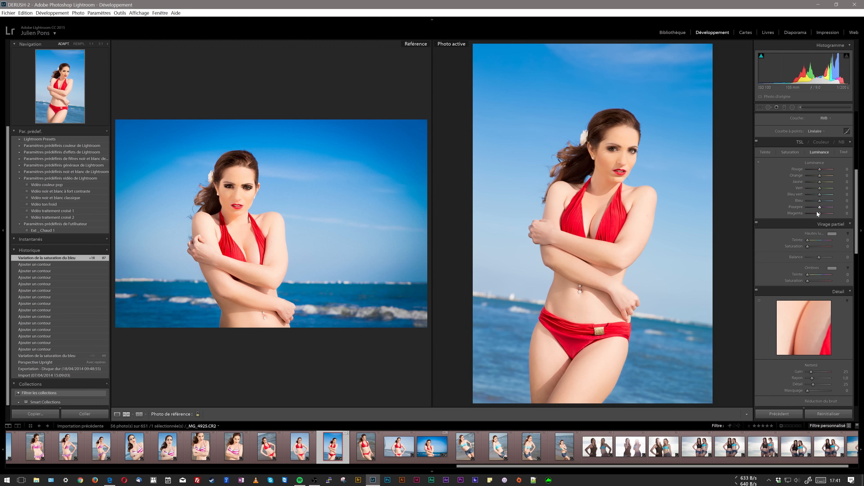
# Step: Try a blue hue shift of +13 on the active photo, and reset that hue to its default
pyautogui.click(844, 152)
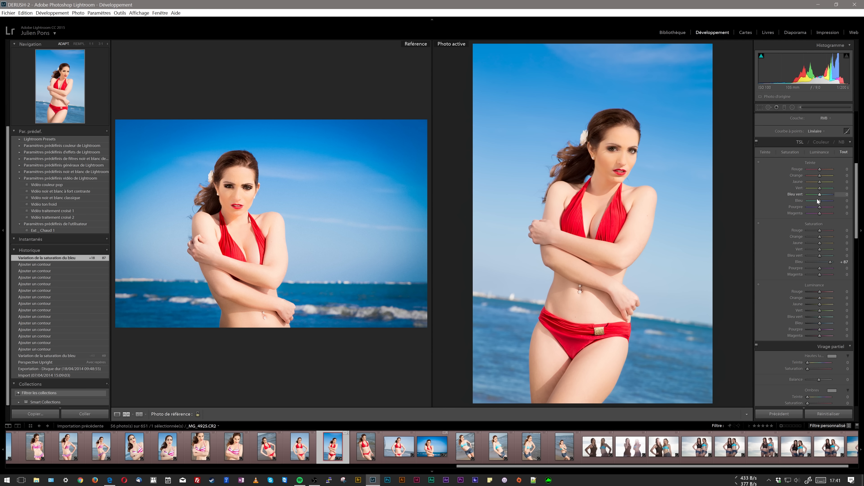
pyautogui.moveTo(818, 200); pyautogui.dragTo(820, 201)
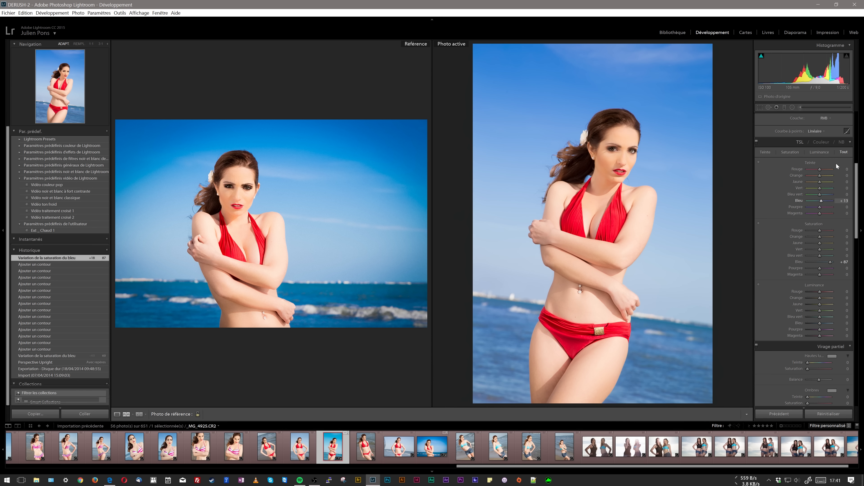
pyautogui.doubleClick(799, 202)
# Step: Lower the blue luminance of the active photo to -22
pyautogui.click(817, 152)
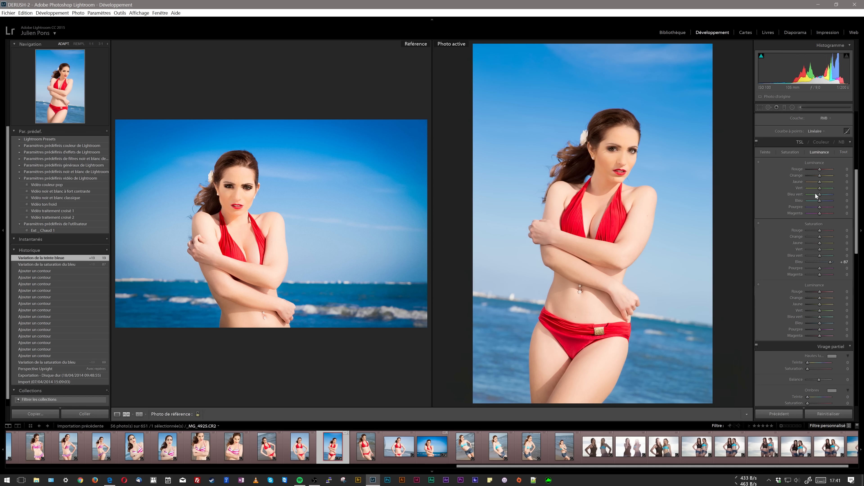
pyautogui.moveTo(818, 200); pyautogui.dragTo(815, 199)
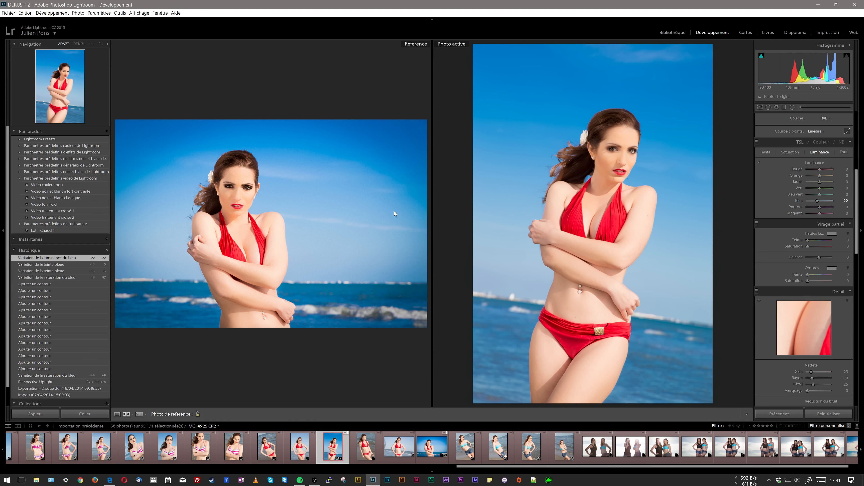
# Step: Enable chromatic aberration removal and lens profile correction for the active photo
pyautogui.click(406, 204)
pyautogui.click(632, 218)
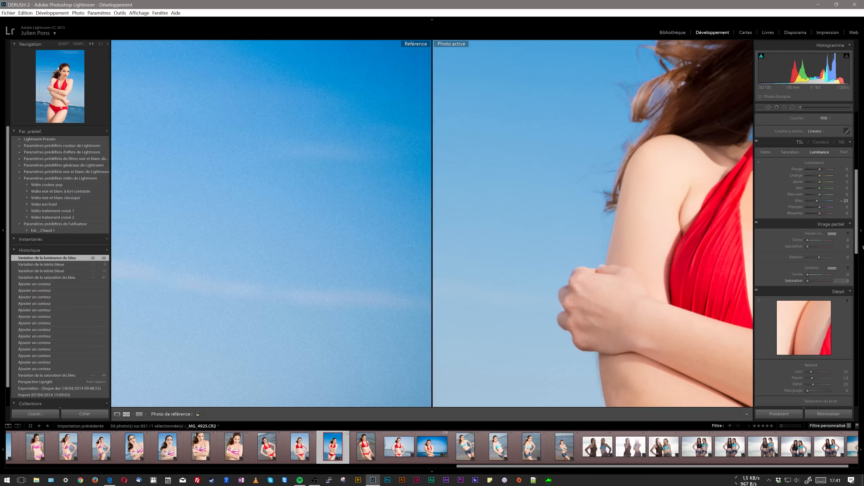
pyautogui.moveTo(859, 244); pyautogui.dragTo(853, 315)
pyautogui.click(770, 227)
pyautogui.click(772, 233)
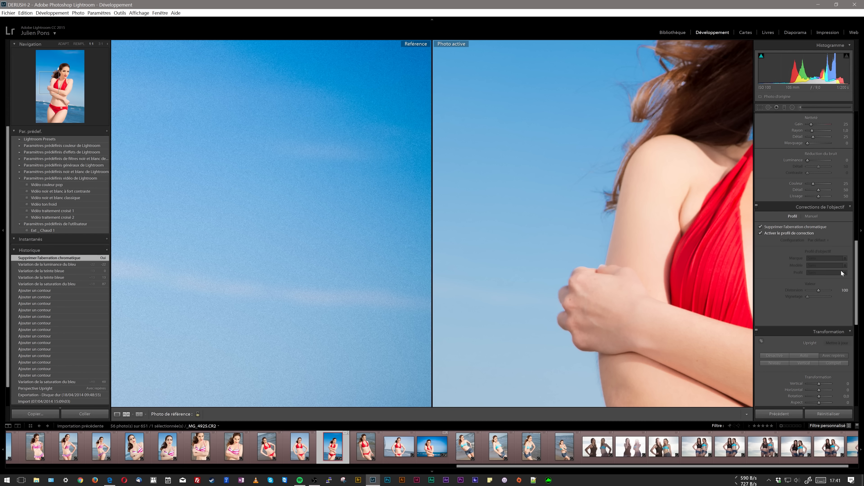
# Step: Compare the sky of both photos at 1:1 and set the active photo's grain amount to 45
pyautogui.scroll(-7, 836, 303)
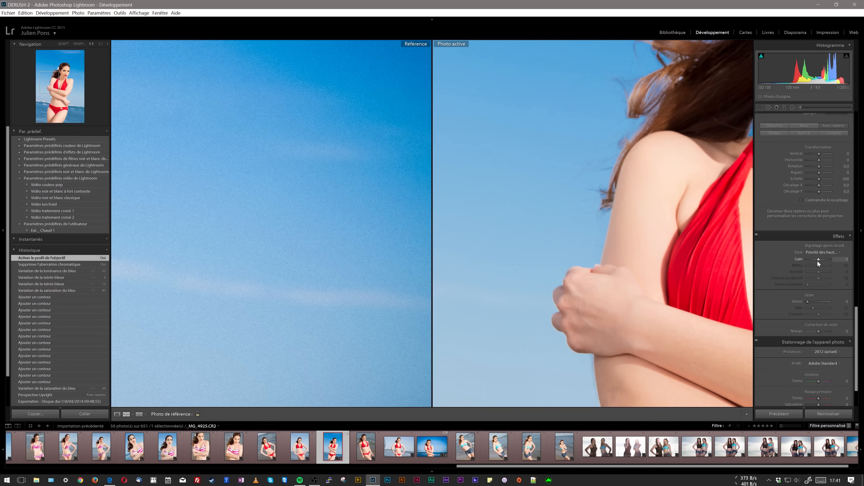
pyautogui.click(577, 236)
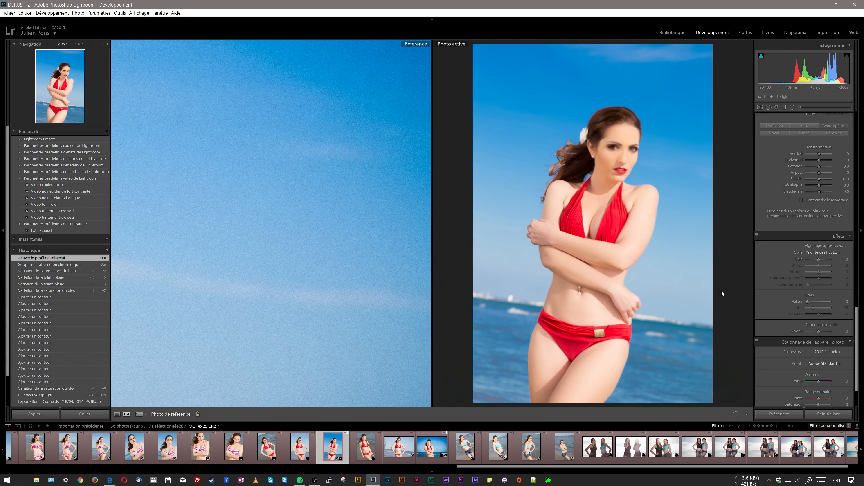
pyautogui.click(374, 213)
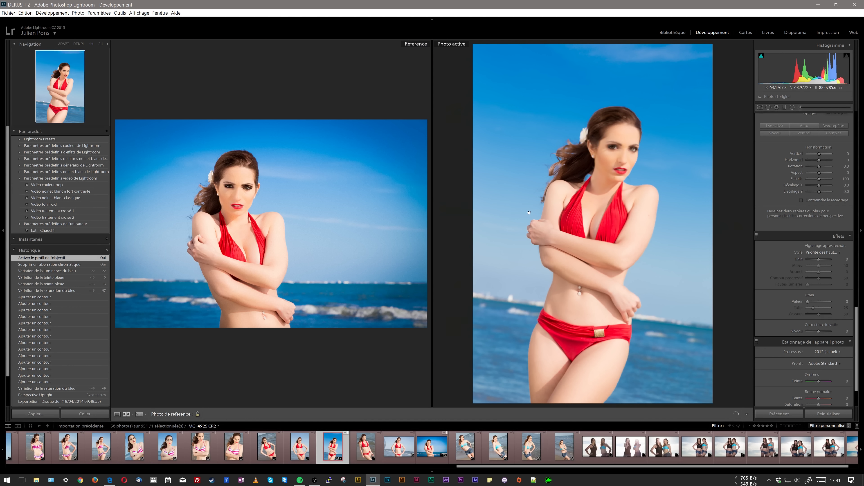
pyautogui.click(373, 213)
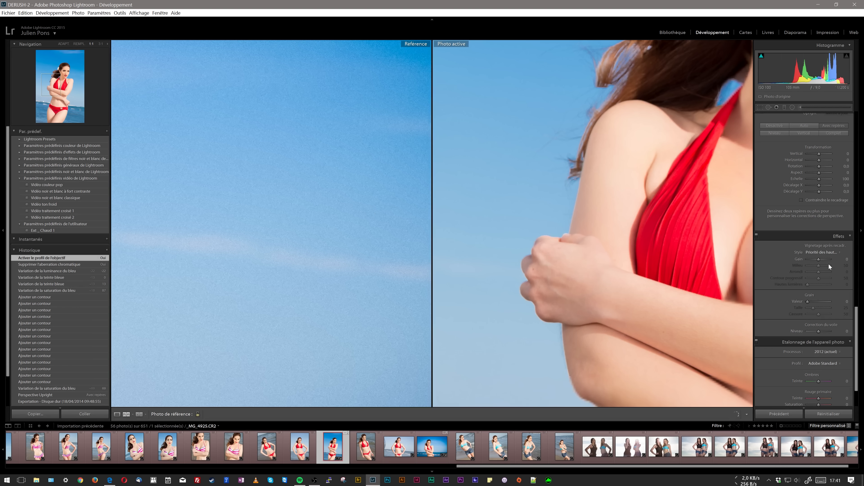
pyautogui.click(811, 302)
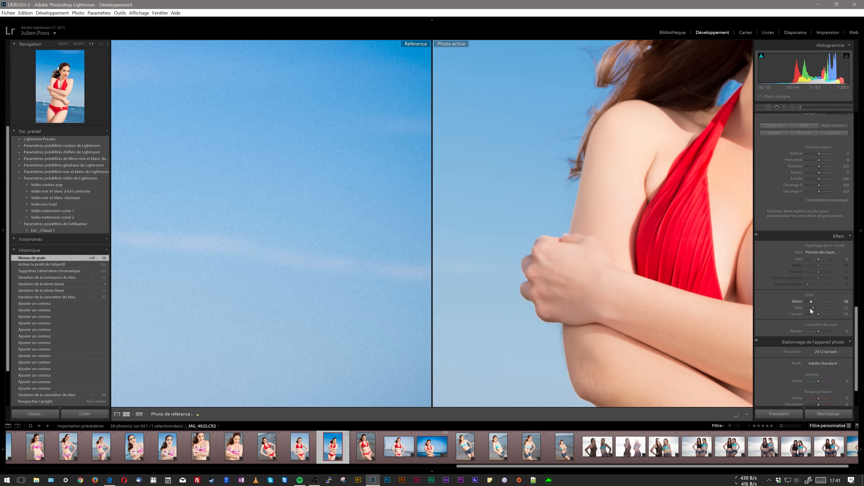
pyautogui.moveTo(812, 302); pyautogui.dragTo(817, 302)
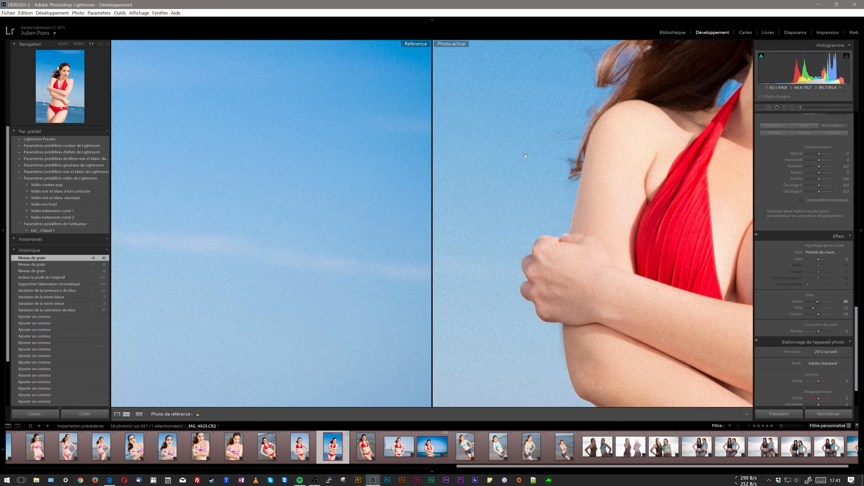
pyautogui.scroll(5, 556, 146)
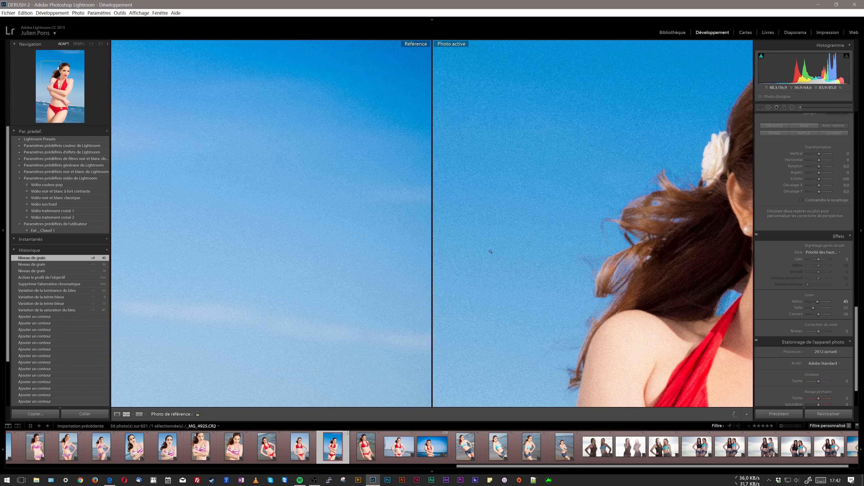
pyautogui.click(451, 272)
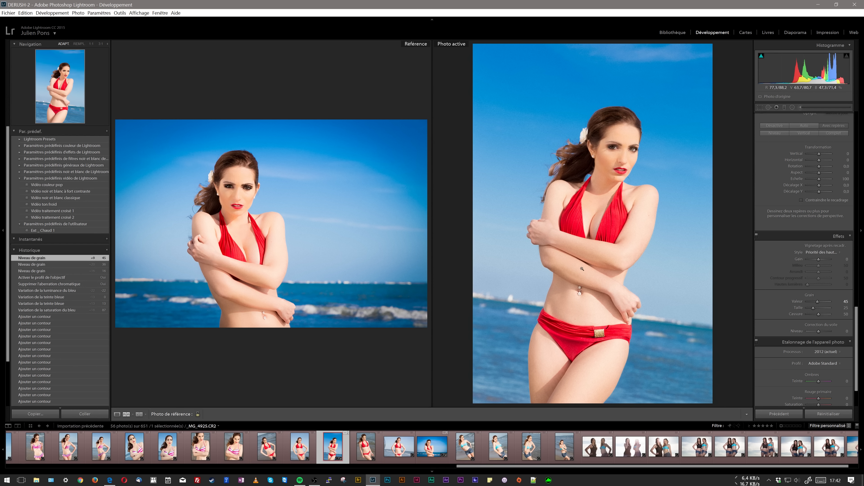
# Step: Make _MG_4922.CR2 the active photo and set its aqua (Bleu vert) saturation to +35 and blue saturation to +87
pyautogui.click(301, 447)
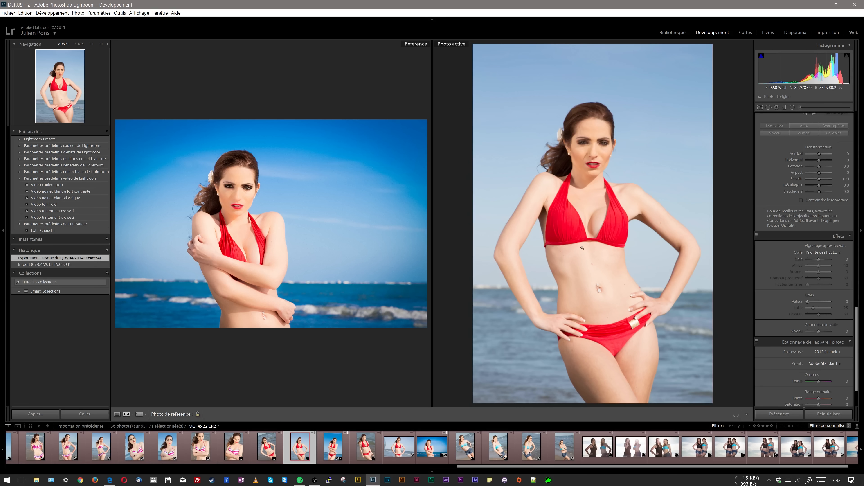
pyautogui.scroll(2, 807, 245)
pyautogui.scroll(10, 807, 246)
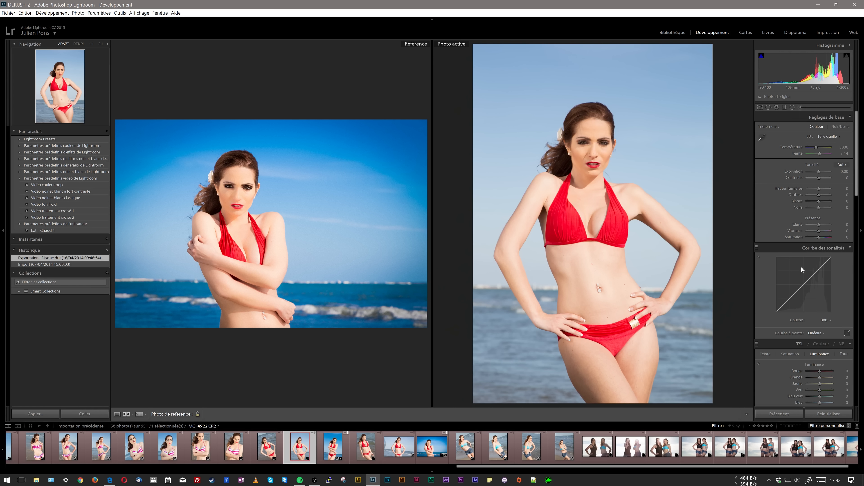
pyautogui.scroll(-10, 816, 217)
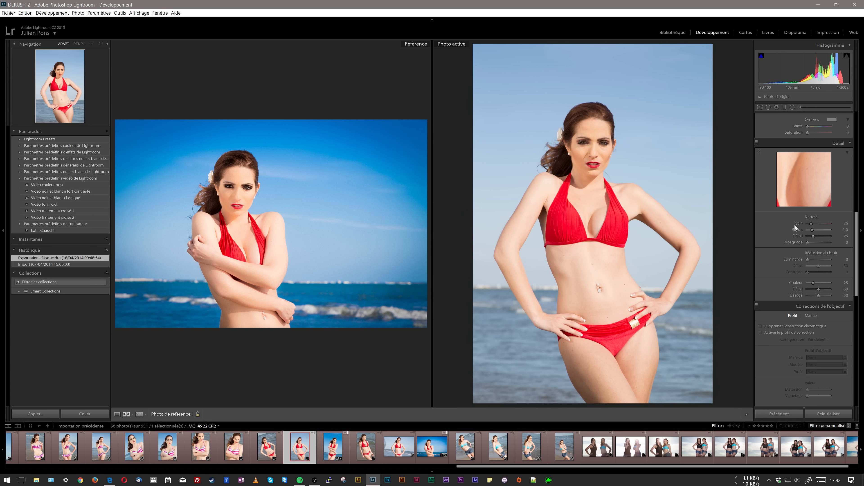
pyautogui.scroll(6, 795, 225)
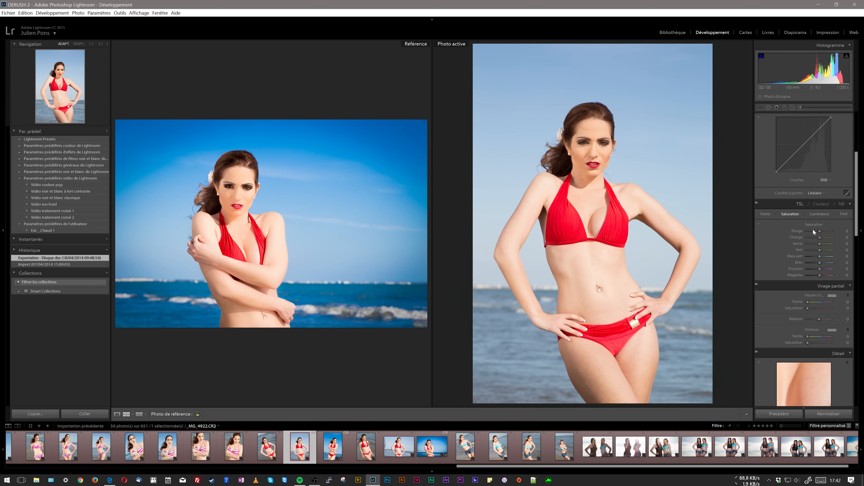
pyautogui.moveTo(823, 258); pyautogui.dragTo(830, 264)
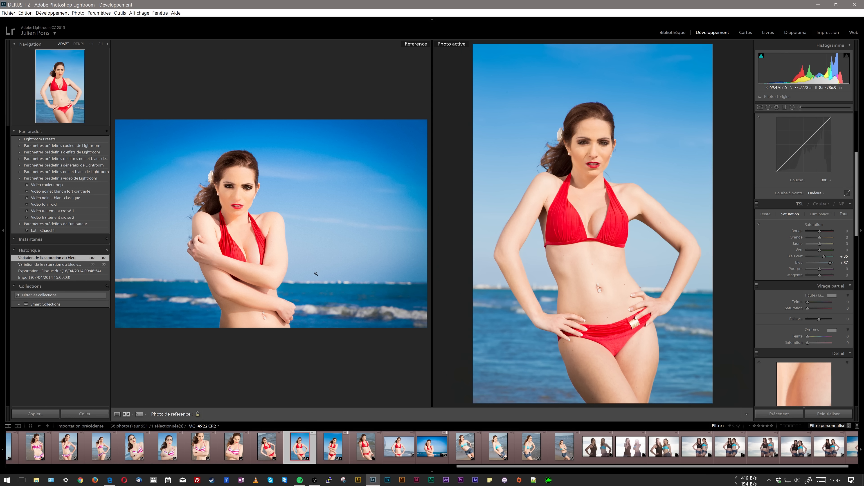
# Step: Switch to the web browser and view the two-hour Lightroom CC and complete Lightroom 6/CC course pages on Tuto.com
pyautogui.click(112, 479)
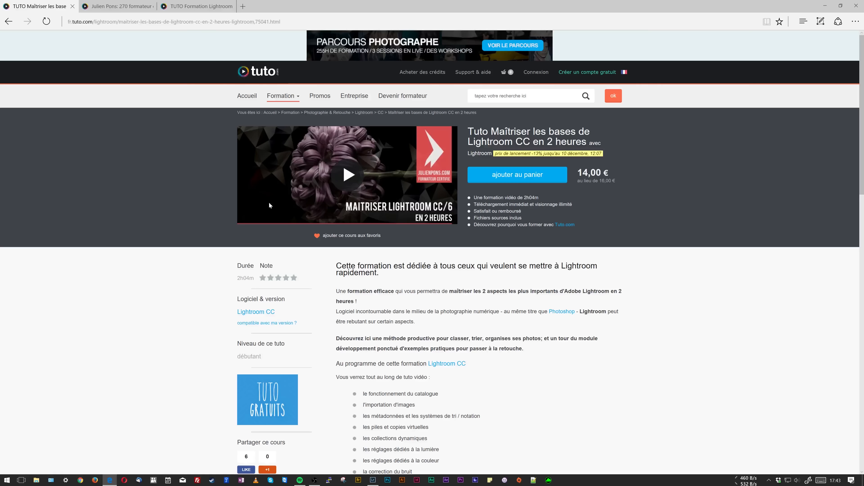
pyautogui.click(194, 6)
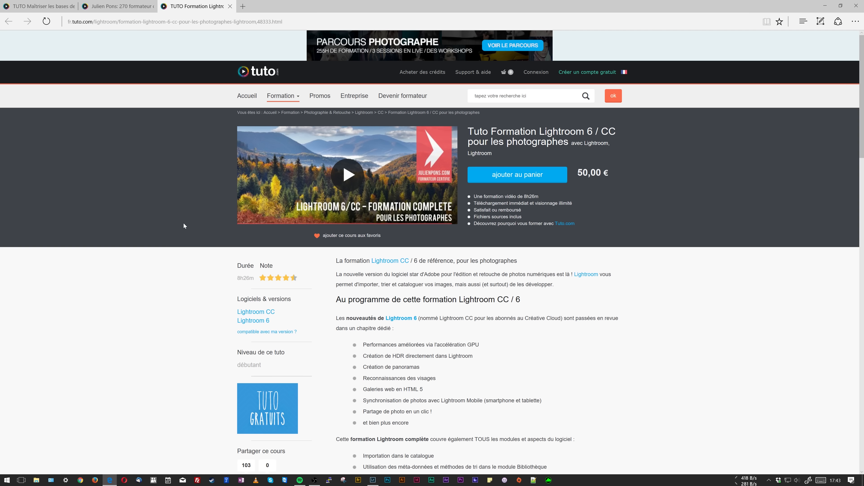
pyautogui.click(52, 5)
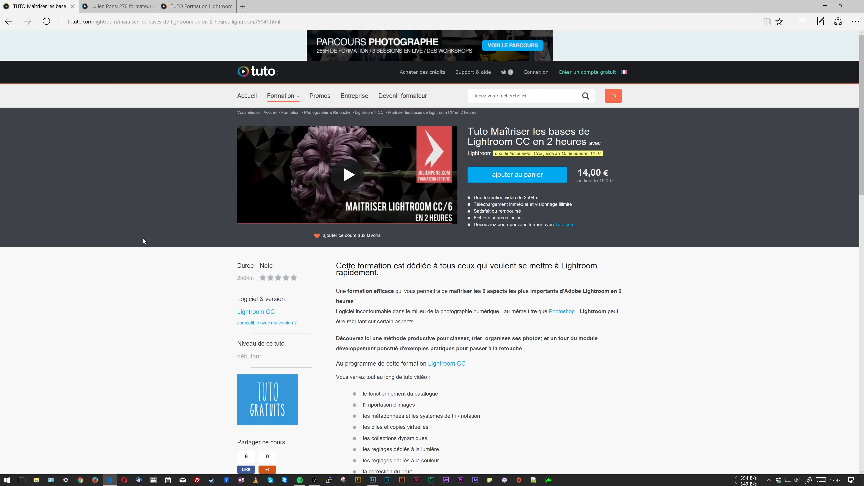